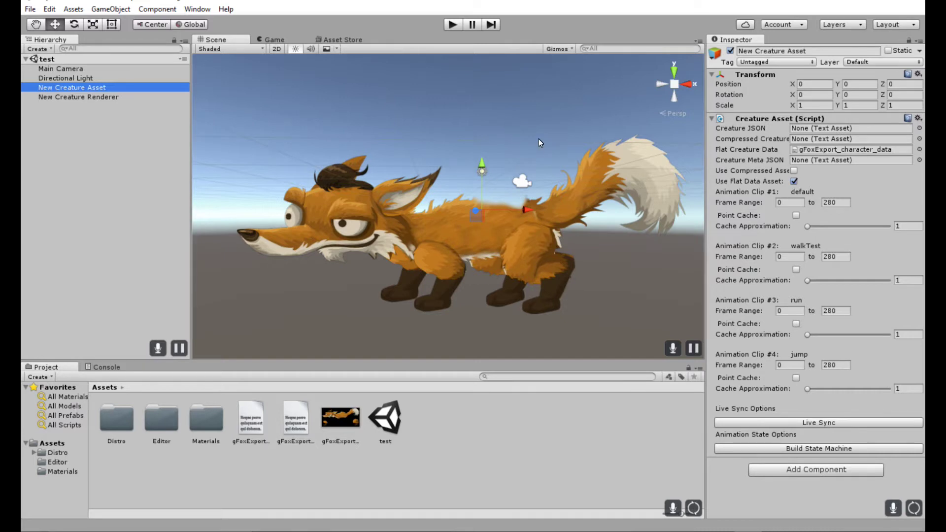
Inspect the New Creature Renderer's settings, then bring the Creature_Unity GitHub page forward in Firefox
click(486, 137)
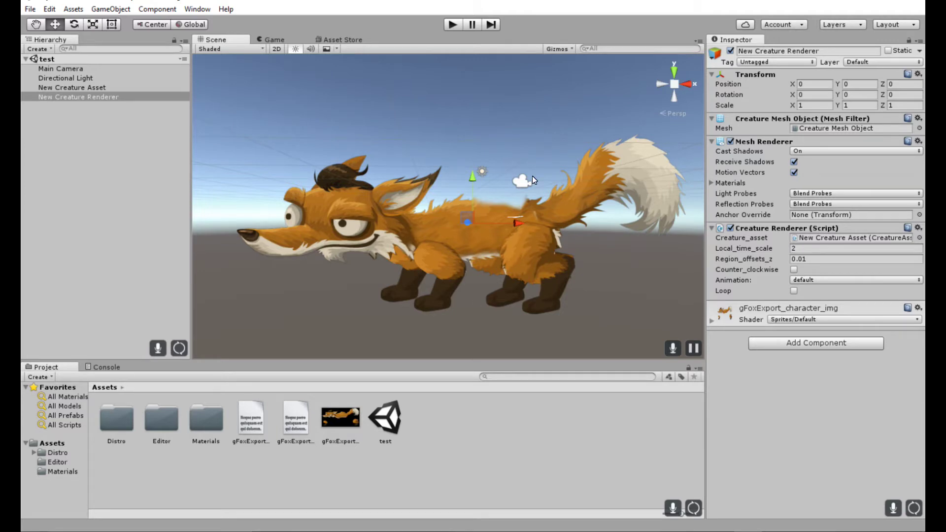
click(354, 529)
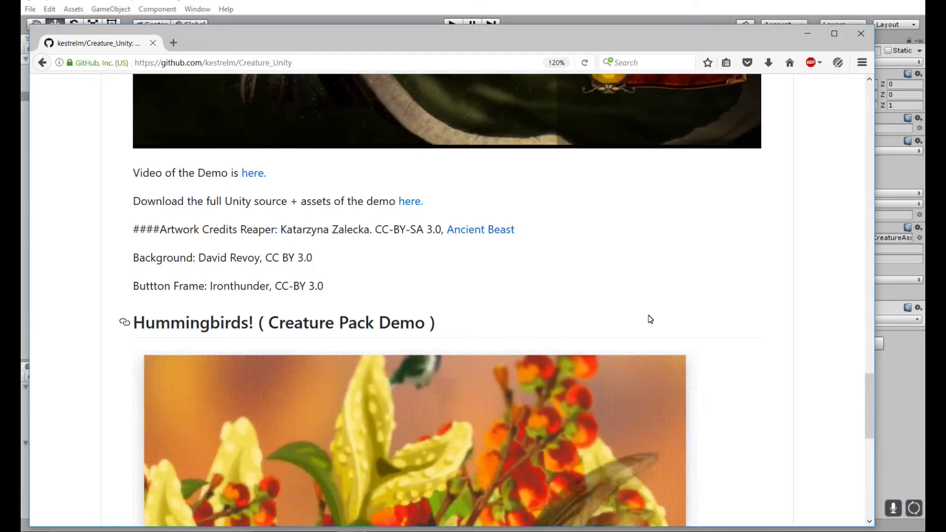
Scroll through the Creature_Unity repository files and README, then return to the Unity editor
scroll(834, 345, up, 5)
drag(870, 360, 873, 99)
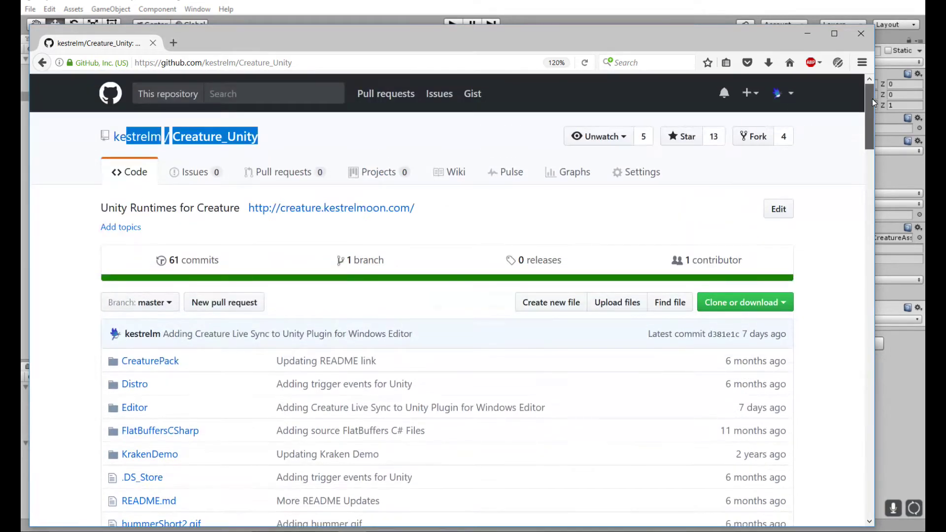
click(332, 147)
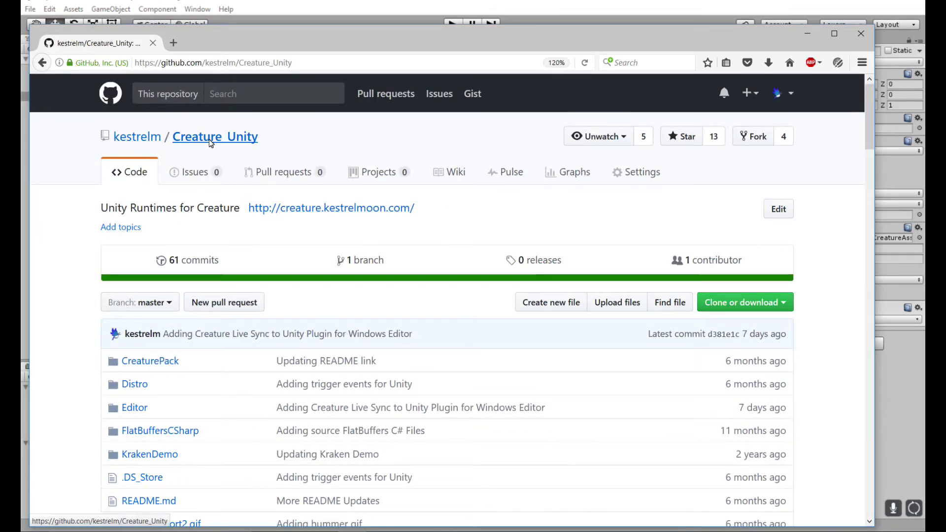
scroll(407, 244, down, 3)
scroll(407, 244, up, 3)
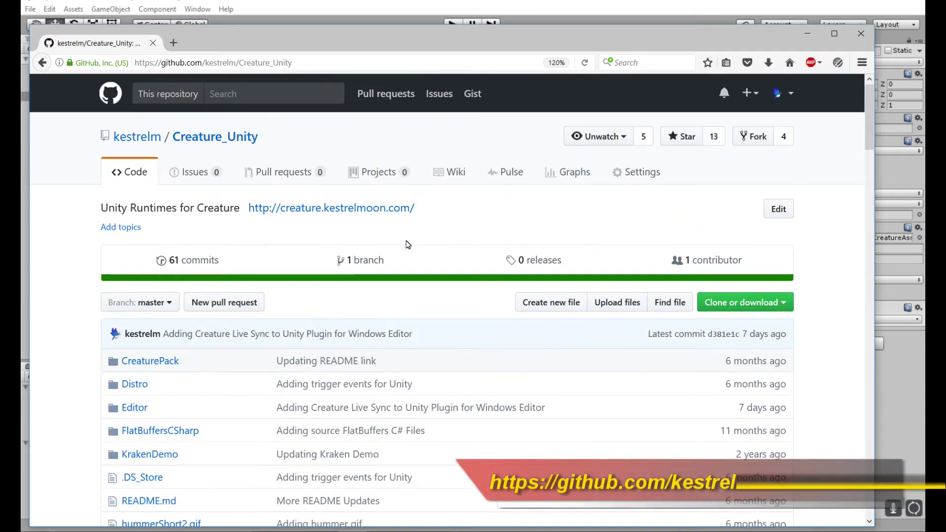
scroll(407, 244, down, 12)
scroll(408, 244, down, 15)
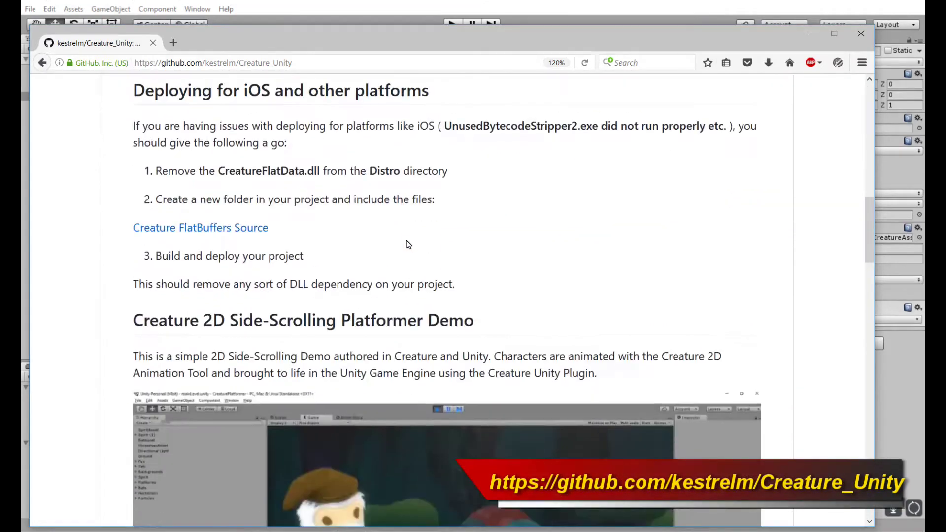
scroll(407, 245, up, 15)
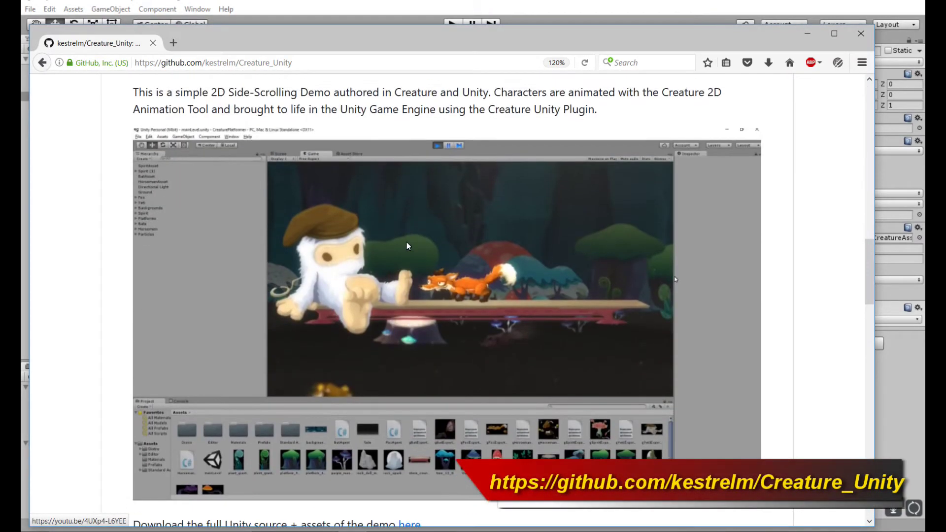
scroll(409, 246, up, 4)
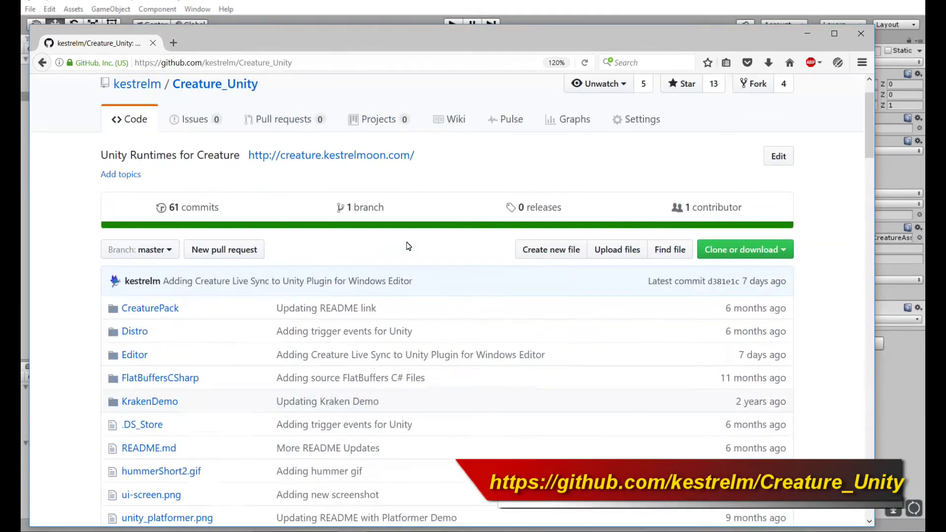
scroll(407, 246, down, 12)
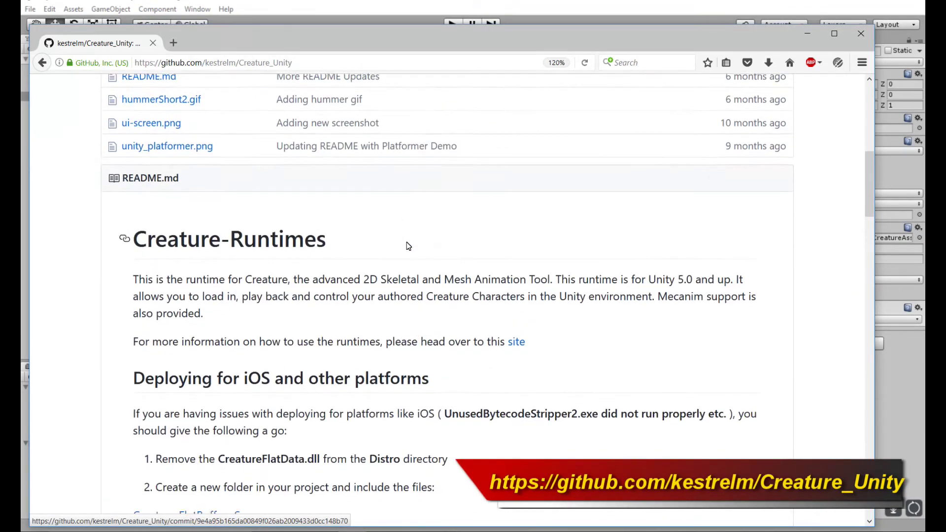
scroll(407, 247, down, 2)
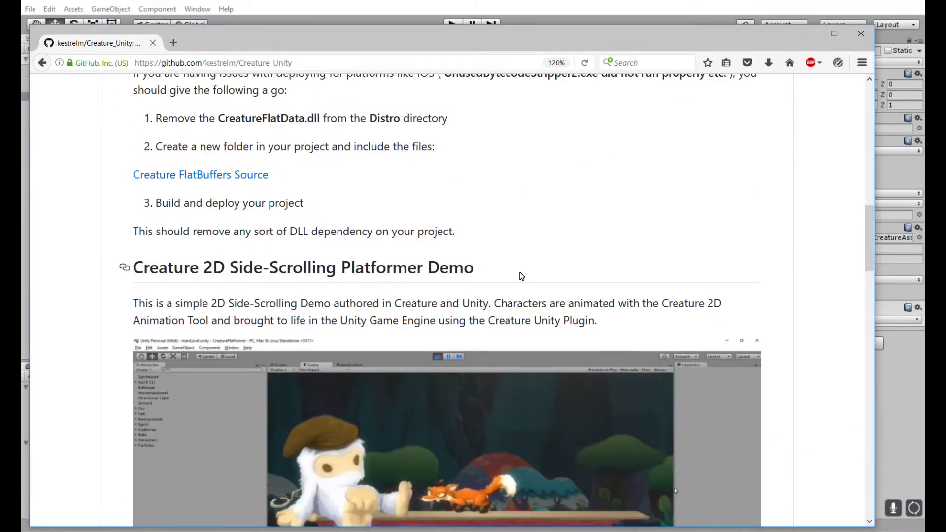
scroll(520, 272, up, 13)
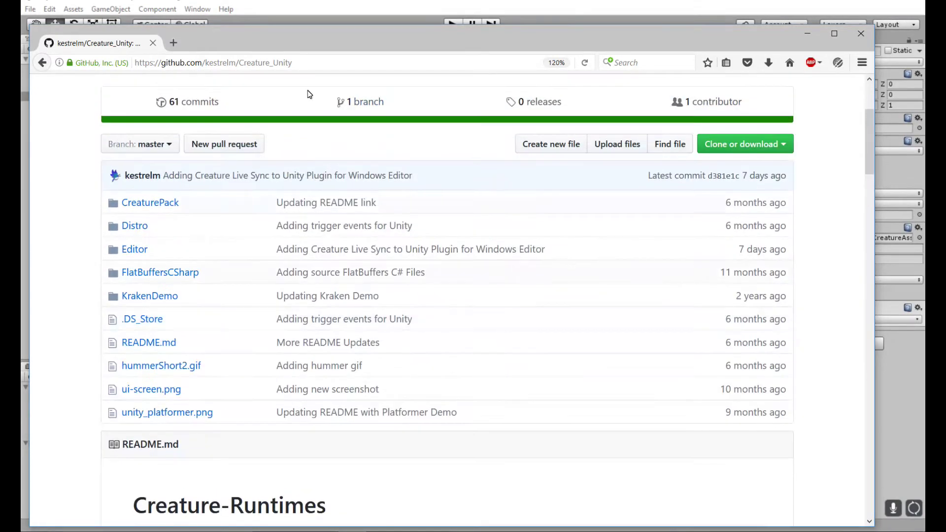
click(369, 14)
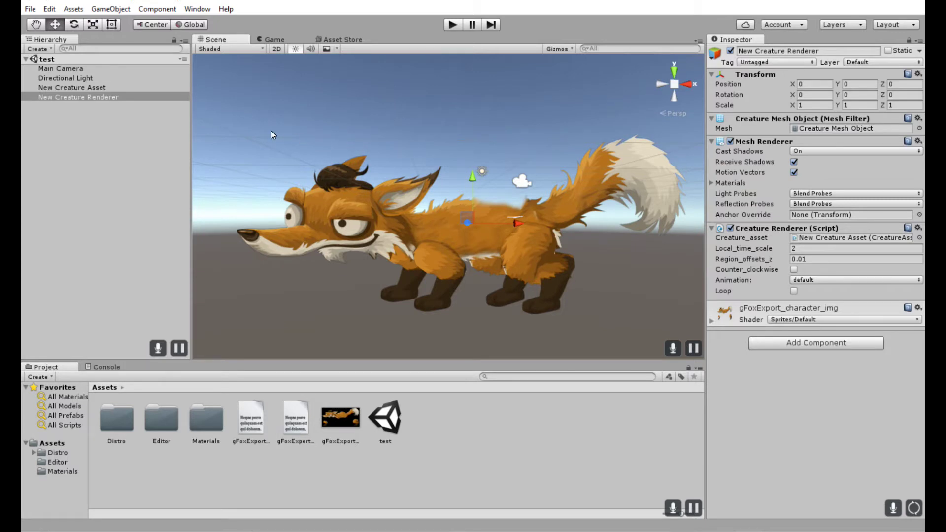
Select New Creature Asset to show its gFoxExport_character_data clips (default, walkTest, run, jump) and Live Sync option
click(87, 88)
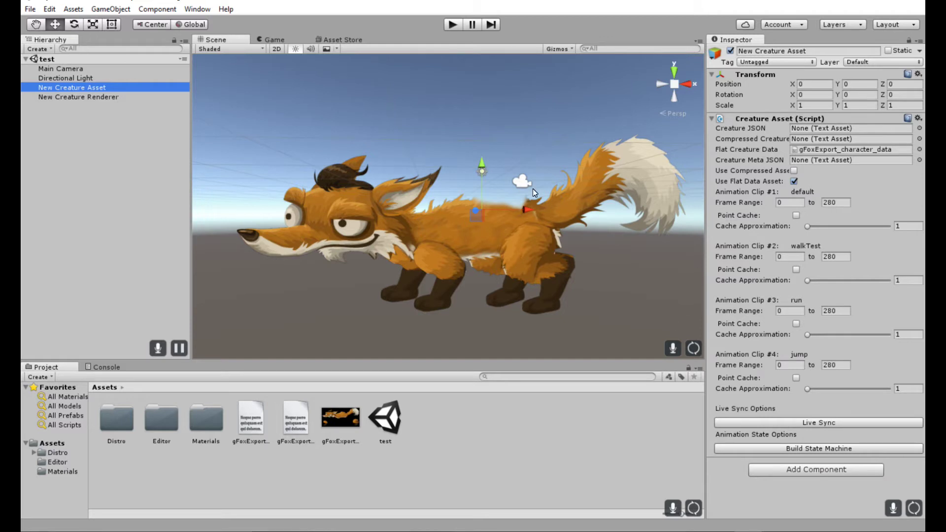
Run the fox scene in Play mode twice, viewing the whole fox in the Scene view each time
click(453, 24)
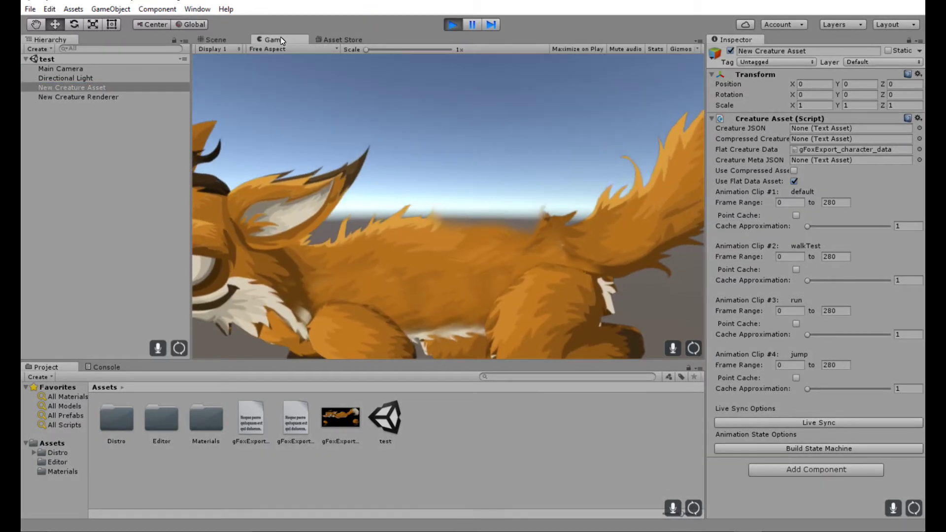
click(216, 39)
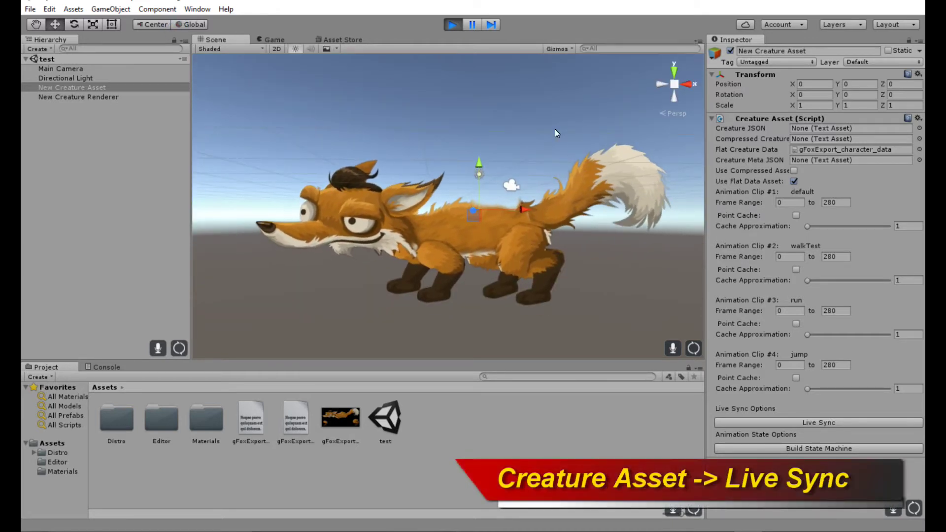
key(ctrl+p)
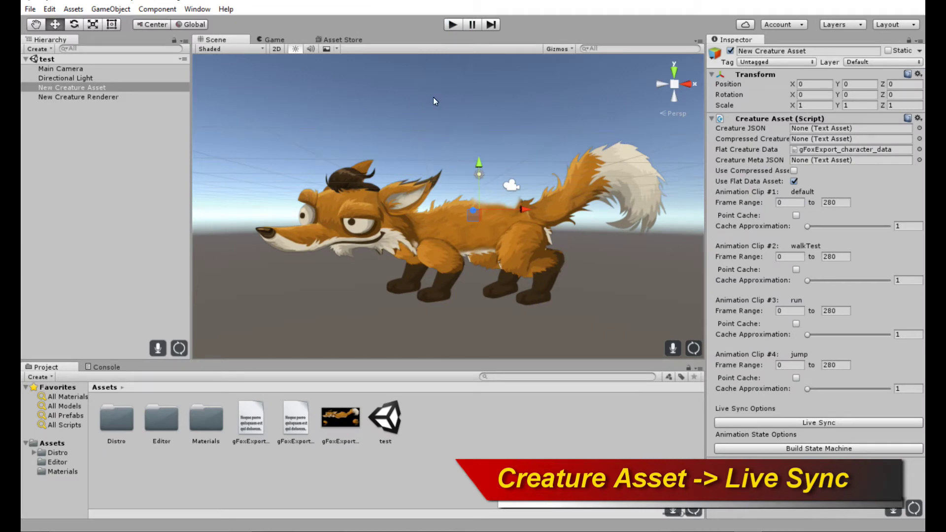
click(452, 25)
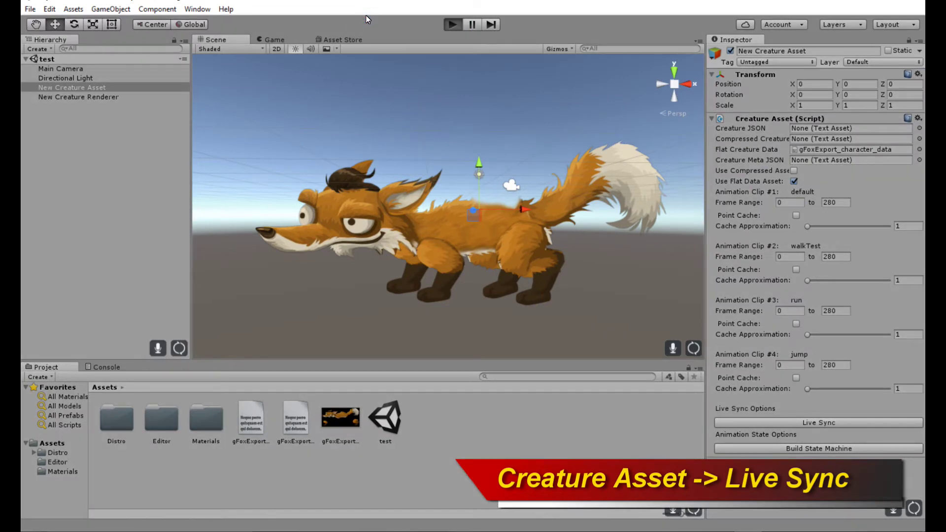
click(222, 42)
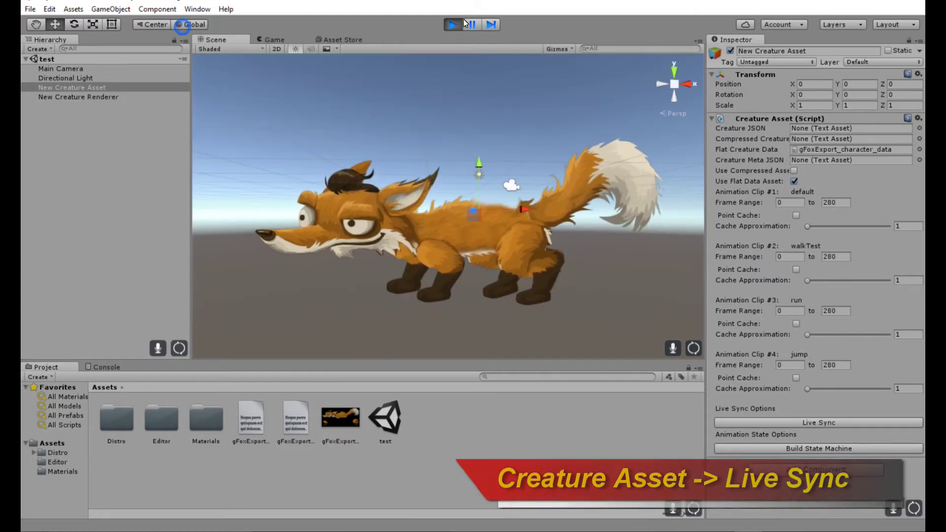
click(452, 25)
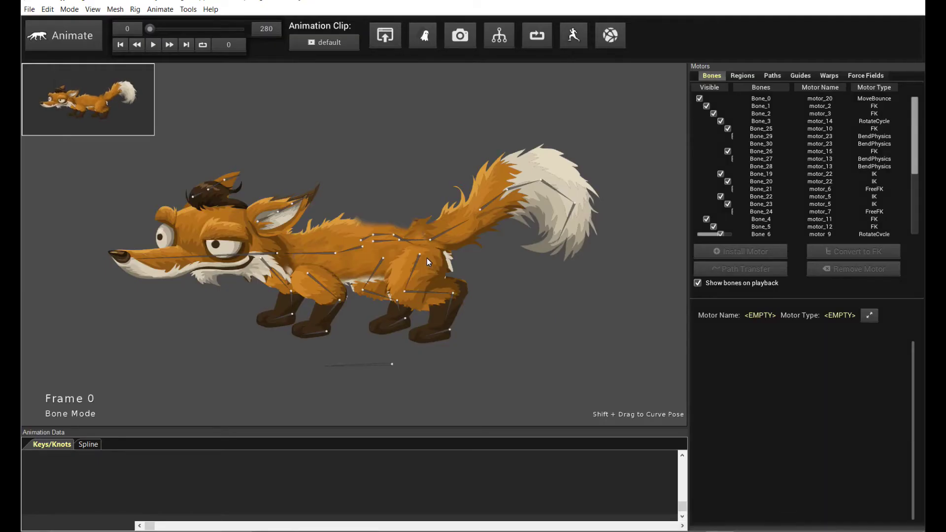
Set tail bone Bone_6's motor end angle to 80 and preview the higher tail swing
click(154, 45)
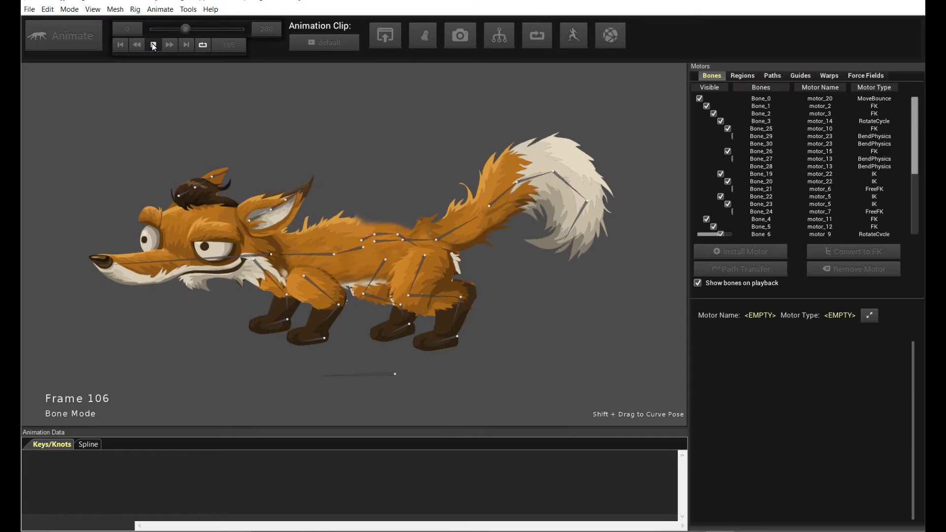
click(153, 44)
click(463, 229)
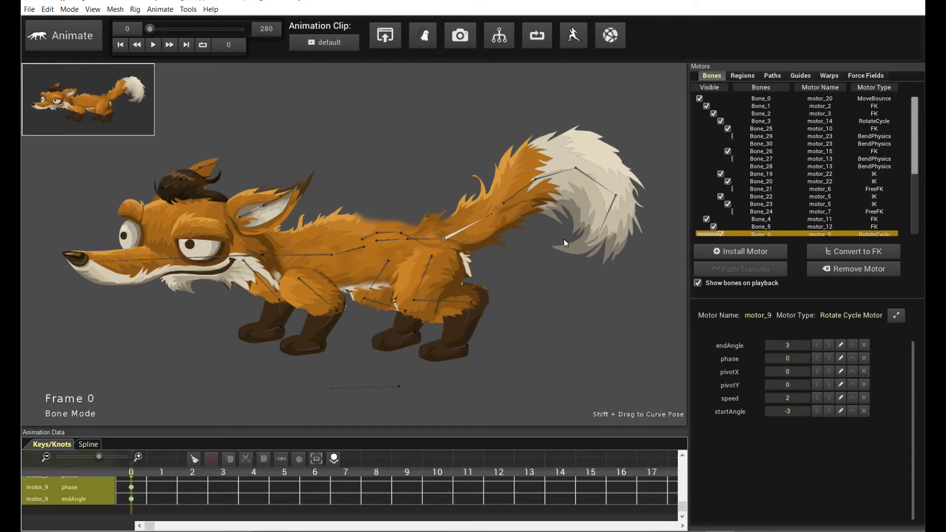
click(789, 346)
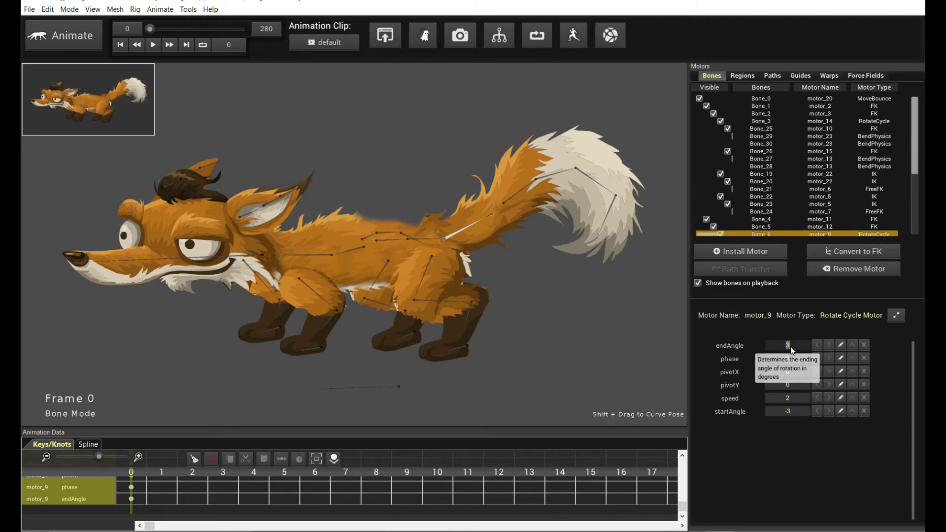
text(80)
key(Return)
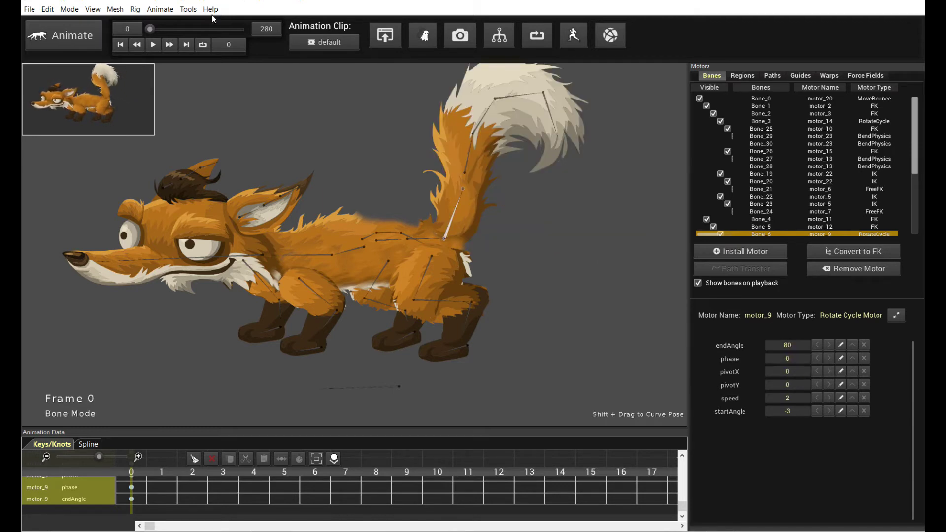
click(153, 45)
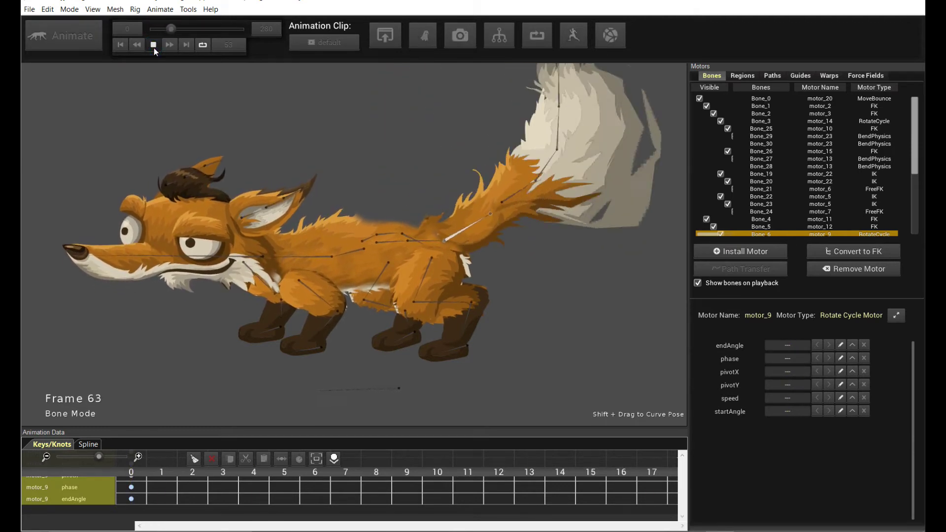
click(153, 45)
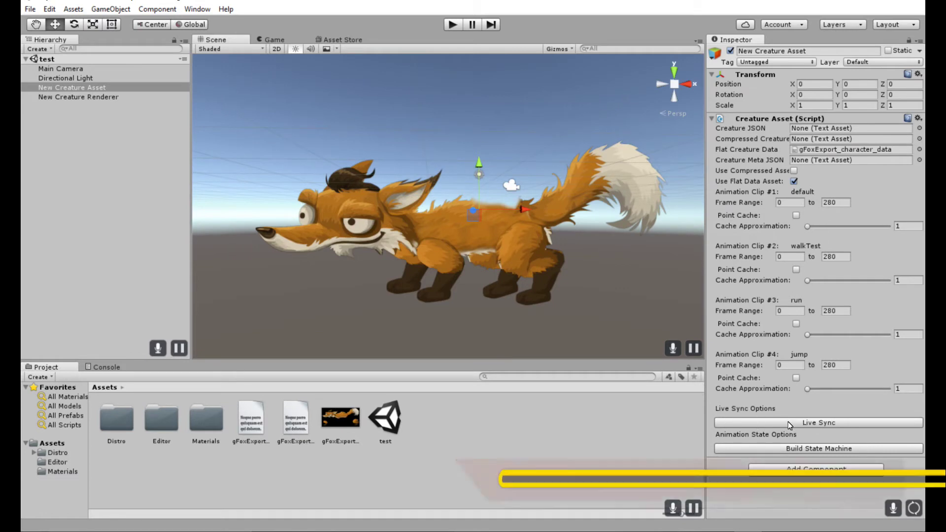
Live Sync the fox from Creature and play the scene to watch the raised-tail animation
click(821, 423)
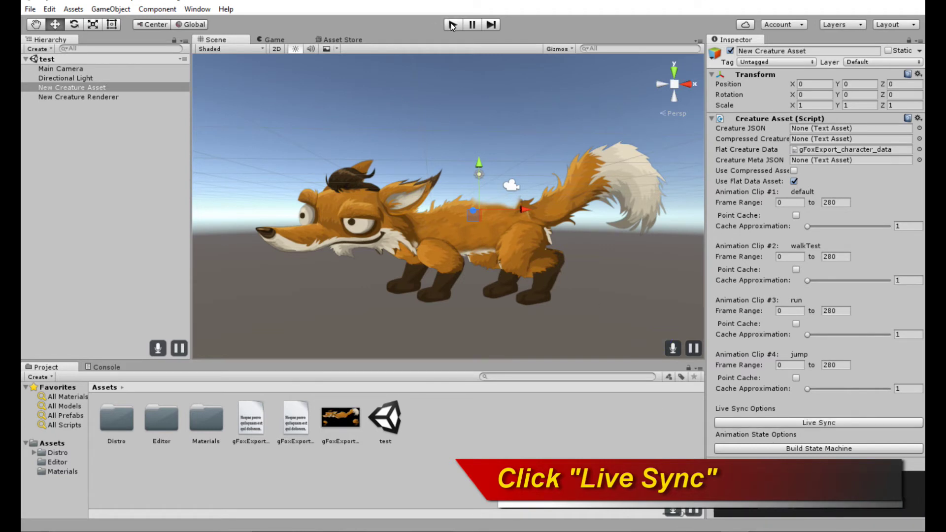
key(ctrl+p)
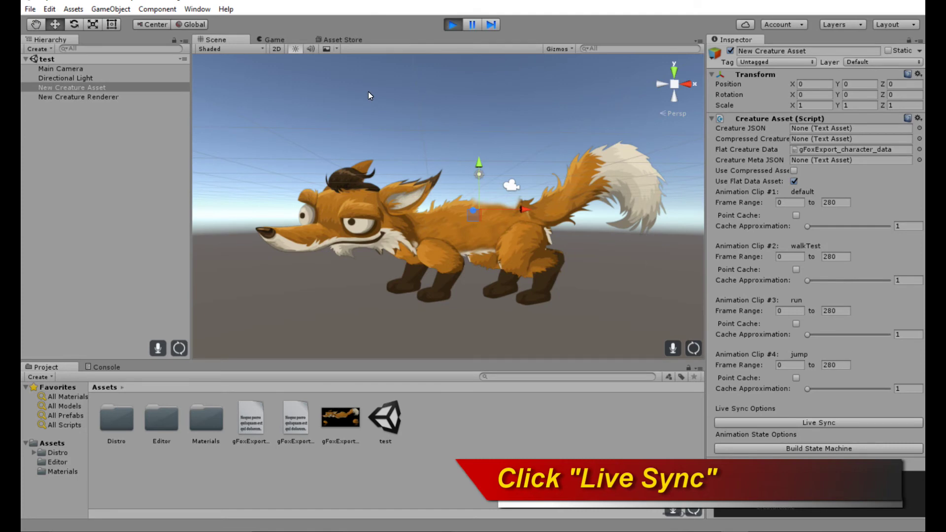
click(222, 41)
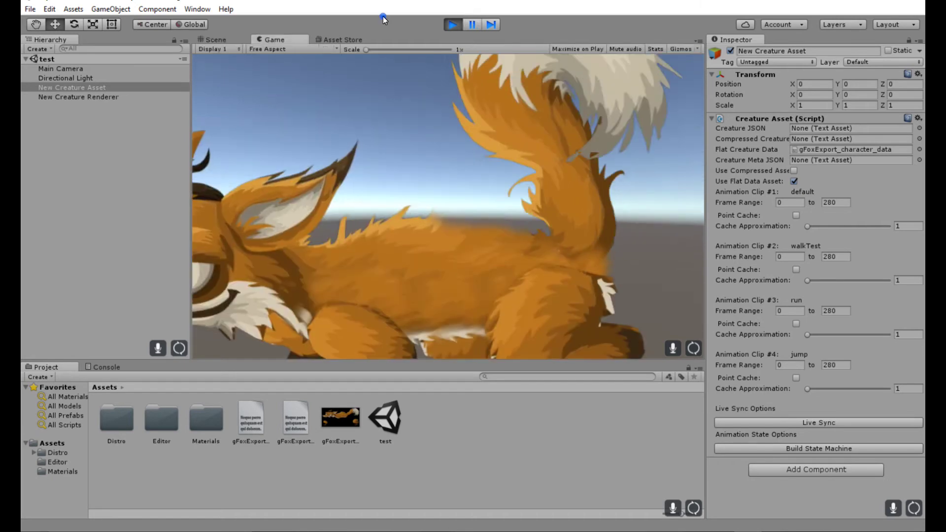
key(ctrl+p)
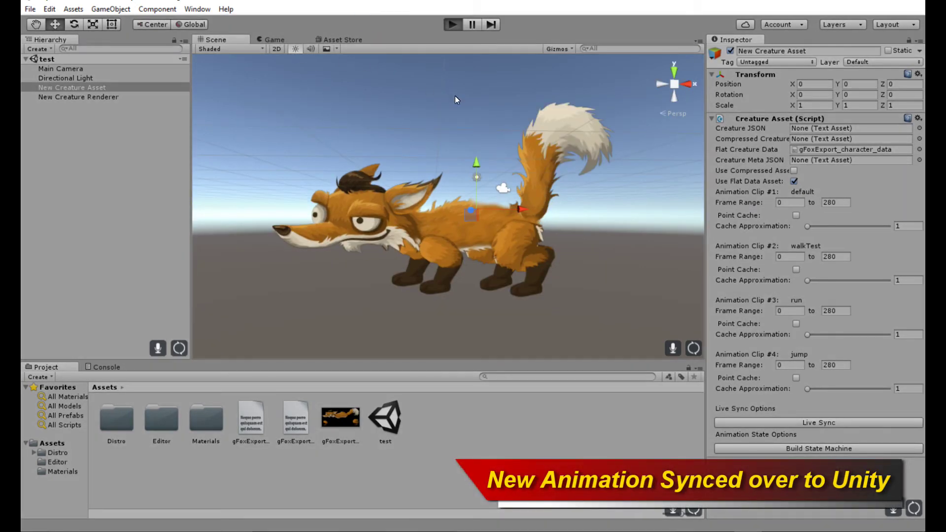
key(ctrl+p)
click(217, 39)
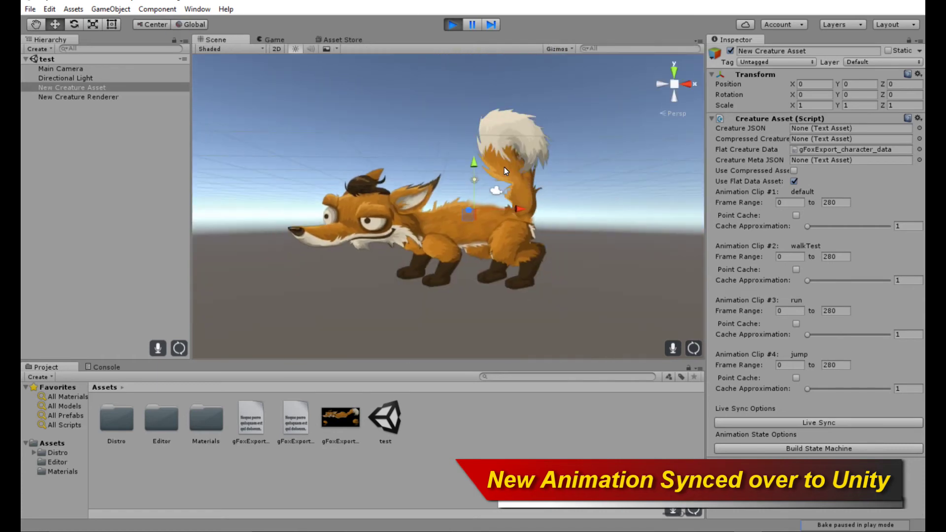
click(453, 25)
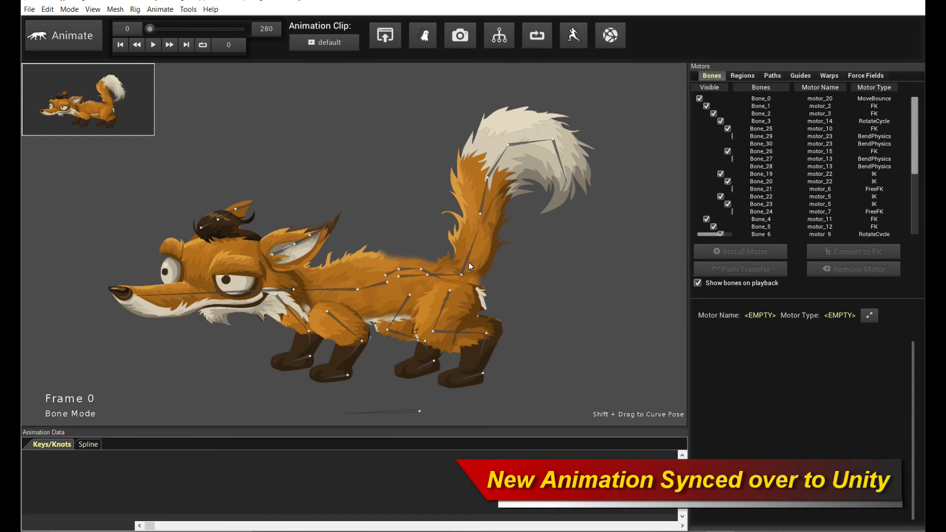
Reset the tail bone motor's end angle to 3 in Creature
click(469, 263)
double_click(792, 346)
text(3)
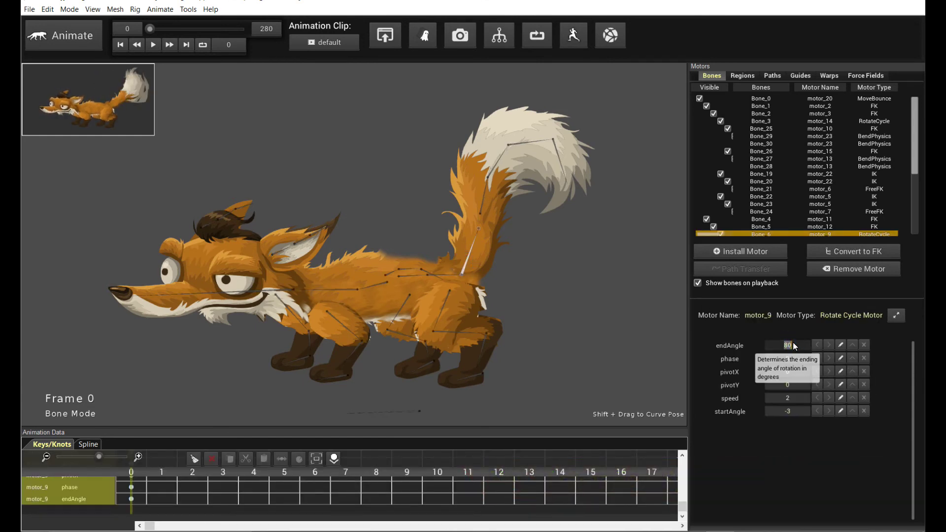
key(Return)
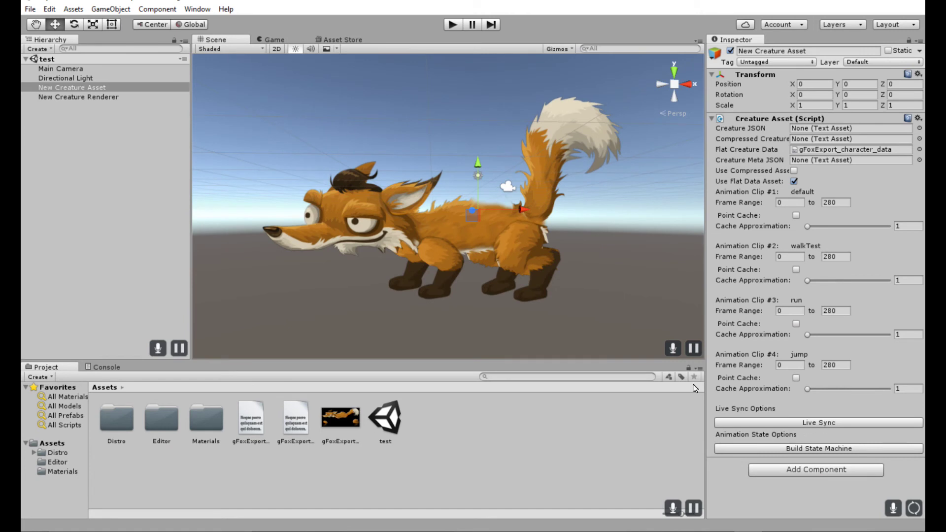
Live Sync New Creature Asset again, play the scene to check the end-angle-3 tail swing, then return to Creature
click(64, 88)
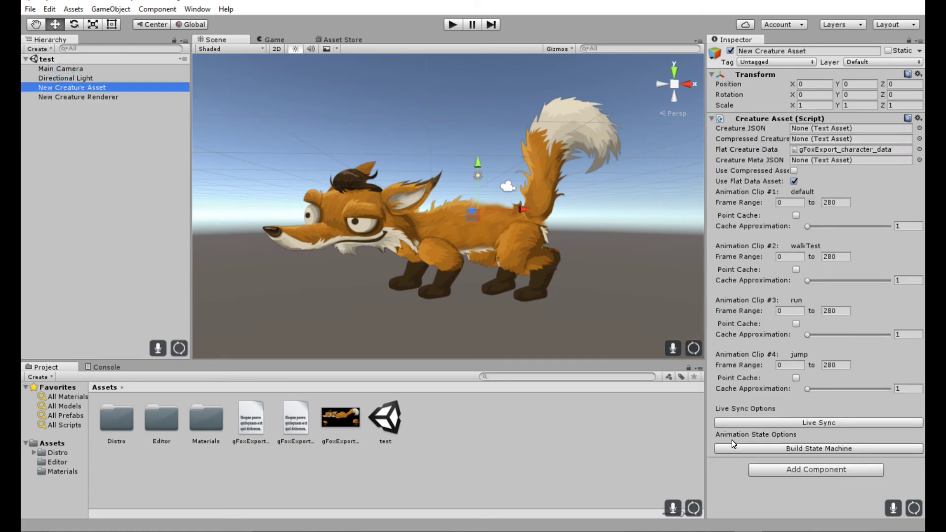
click(808, 423)
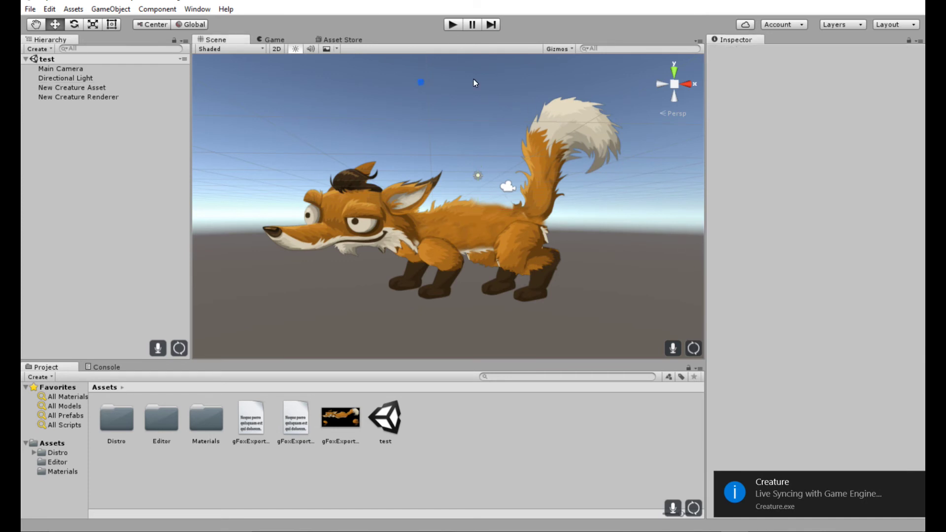
key(ctrl+p)
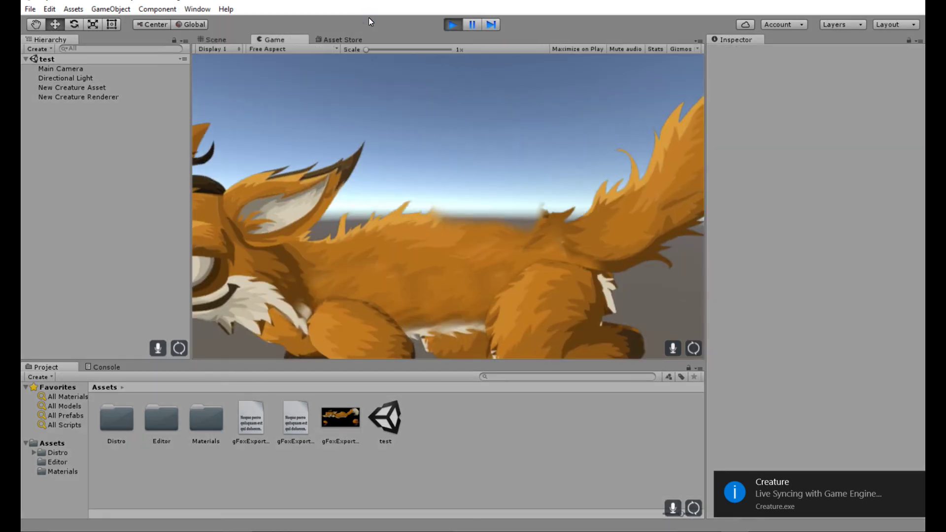
click(218, 49)
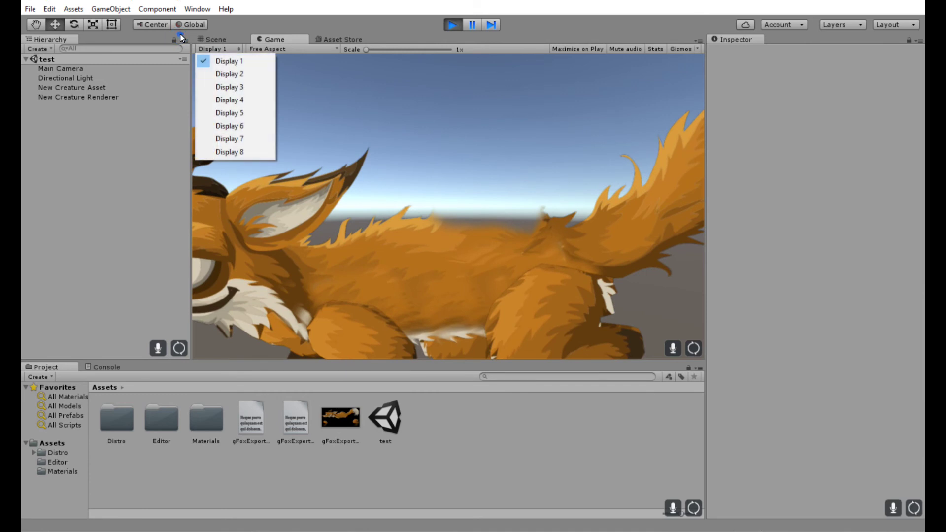
click(212, 40)
click(451, 27)
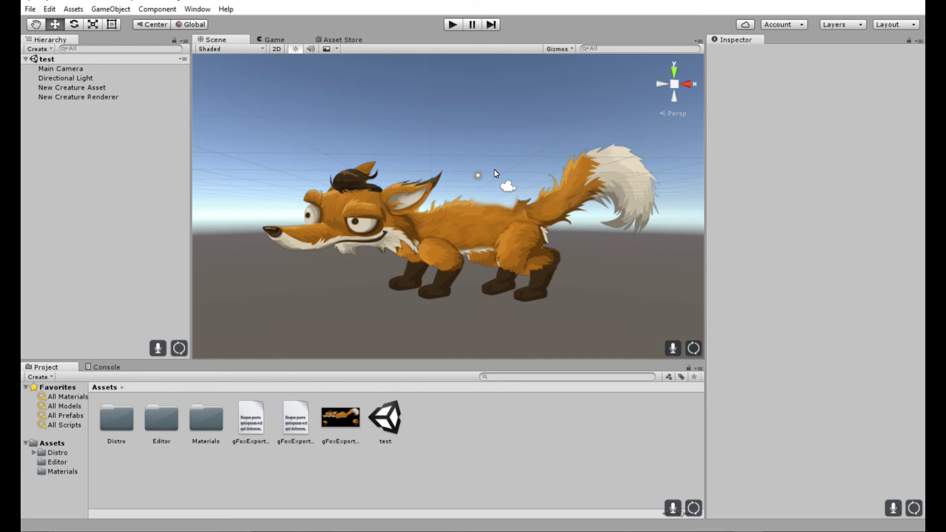
click(476, 189)
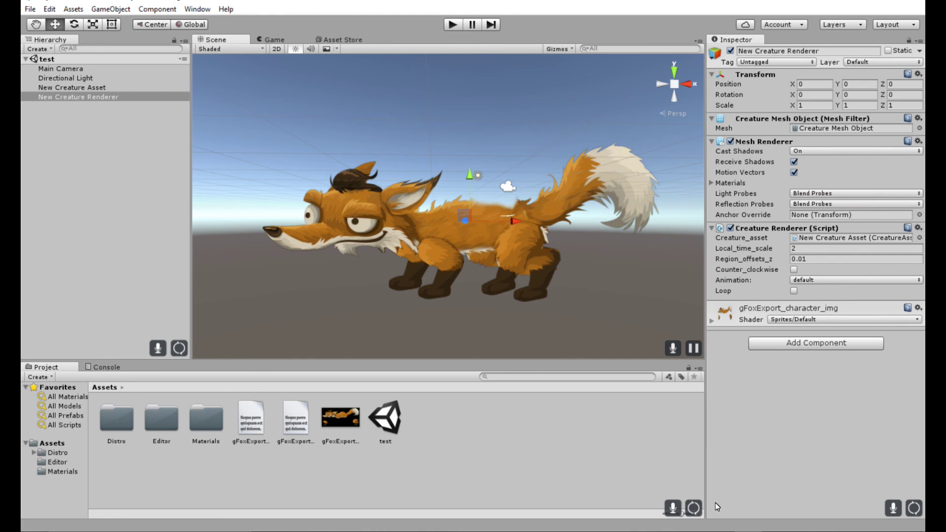
click(707, 530)
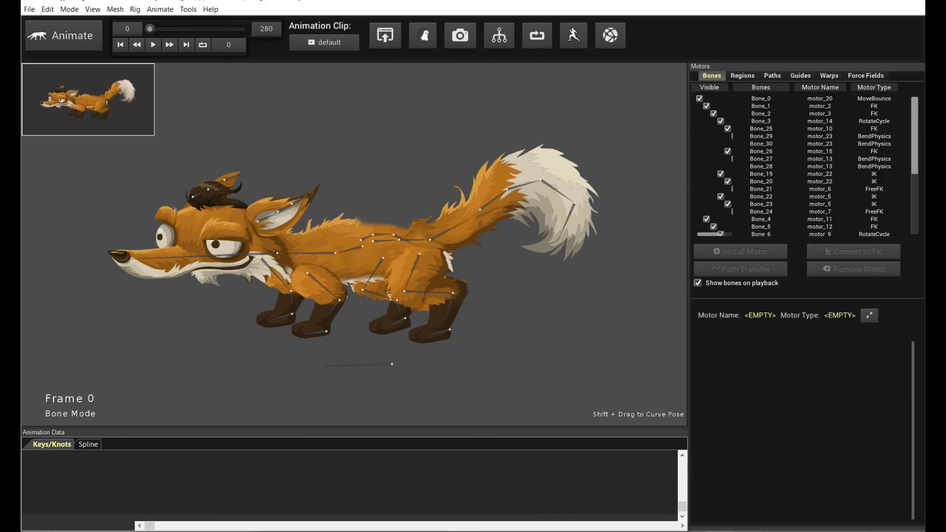